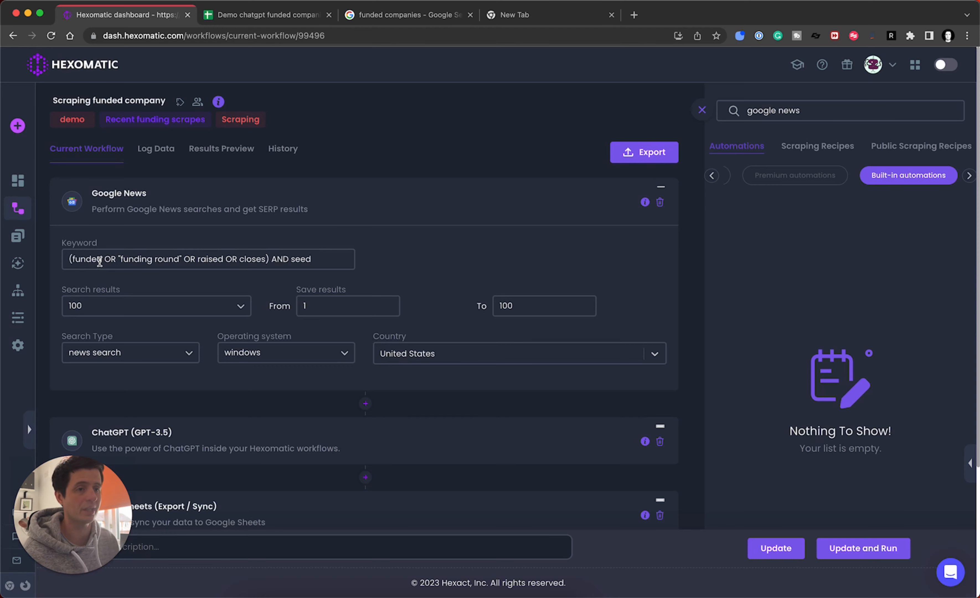
# Step: Copy the Google News keyword query (funded OR "funding round" OR raised OR closes) AND seed and search Google for it in a new tab
pyautogui.click(100, 262)
pyautogui.press('super+a')
pyautogui.press('super+c')
pyautogui.press('super+t')
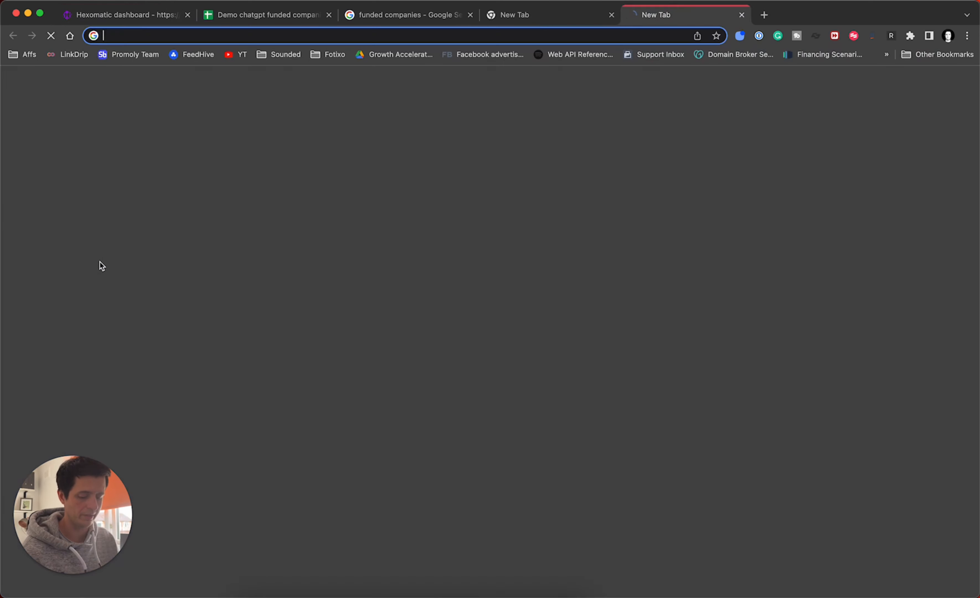
pyautogui.press('super+v')
pyautogui.press('Return')
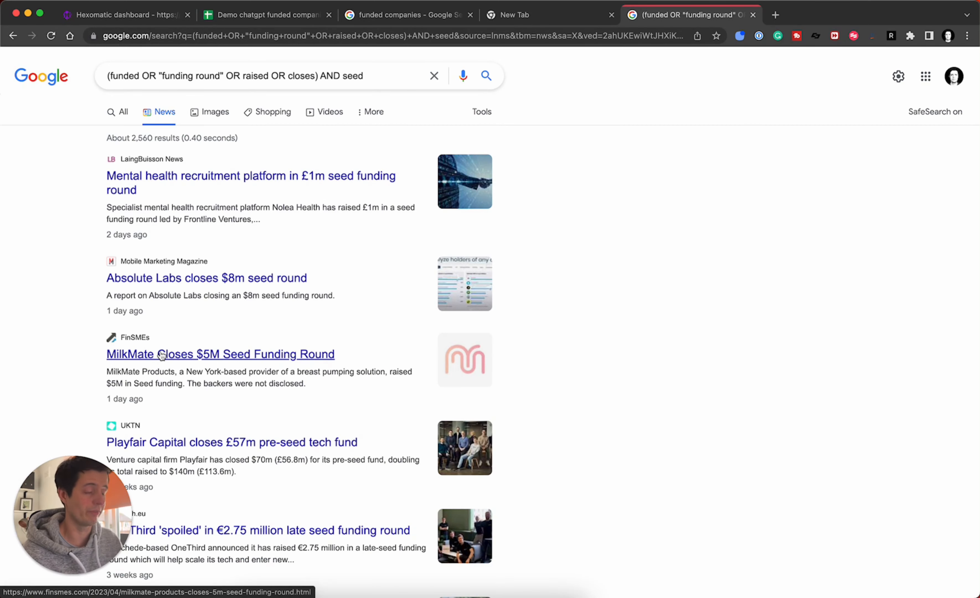
# Step: Look through the Google News results for the seed funding query, from the first headlines down and back
pyautogui.scroll(-3, 168, 325)
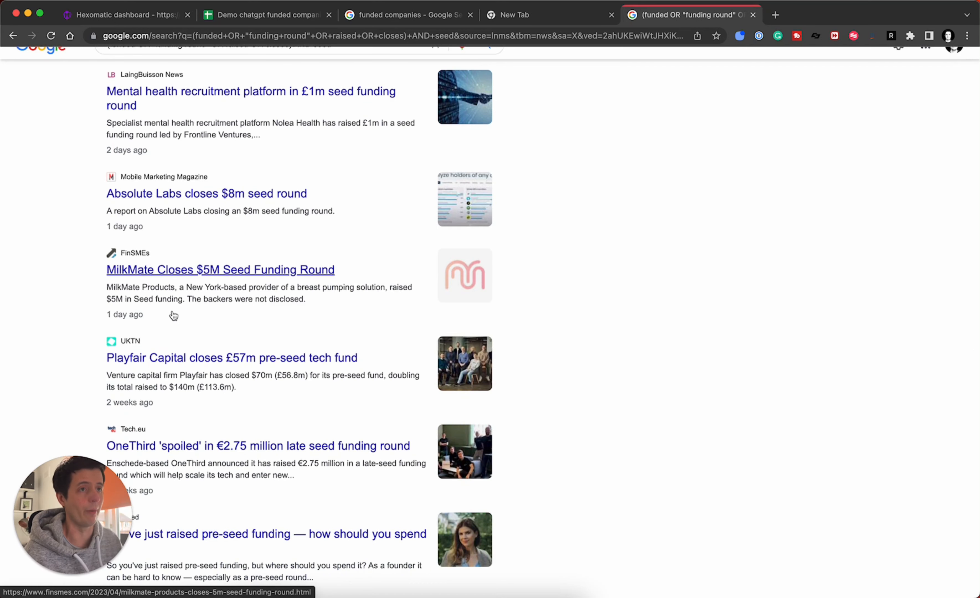
pyautogui.scroll(3, 173, 315)
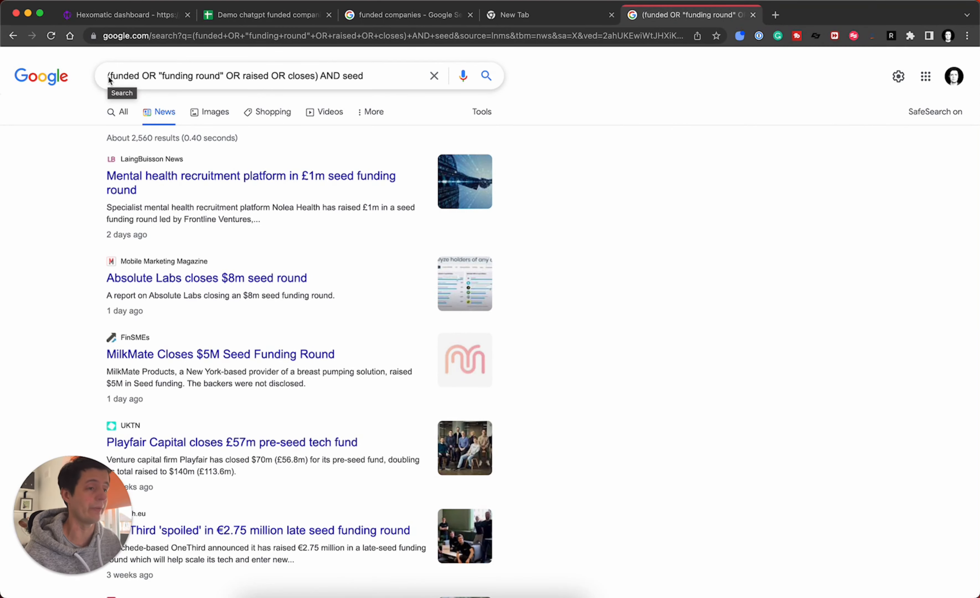
pyautogui.scroll(-12, 281, 280)
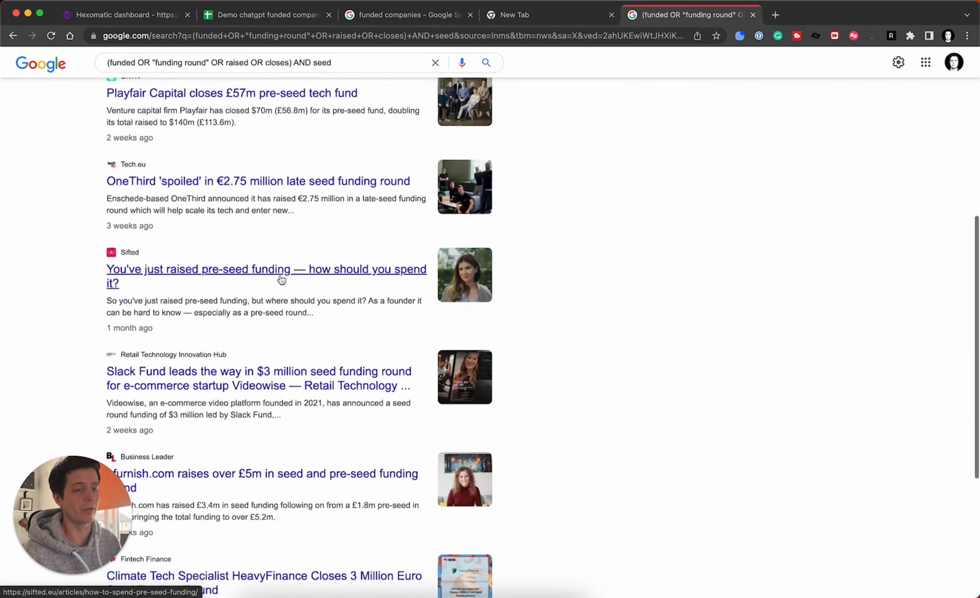
pyautogui.scroll(-2, 281, 280)
pyautogui.scroll(12, 324, 246)
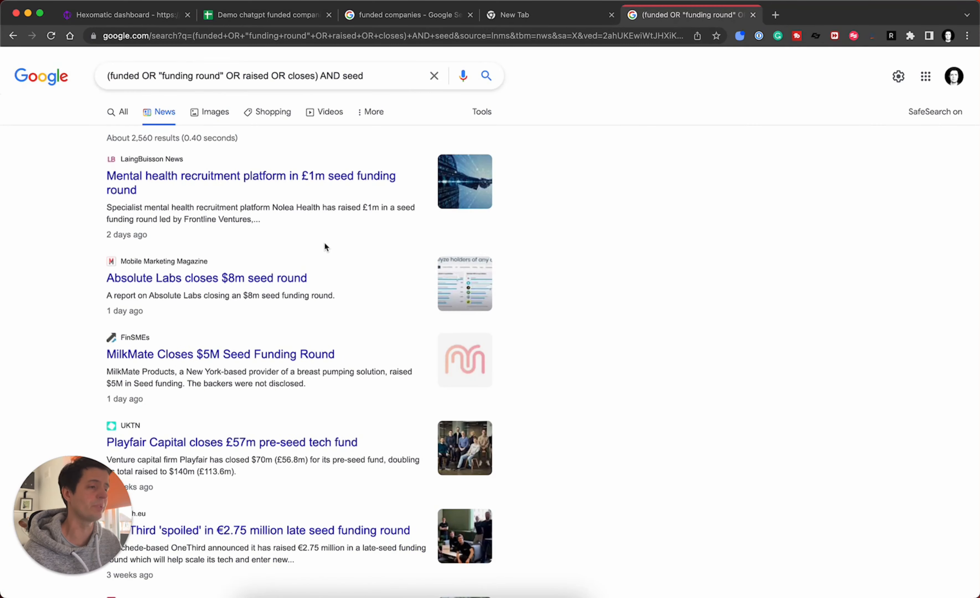
# Step: Return to the Hexomatic workflow and check the Google News automation's result-count options and search type
pyautogui.click(149, 19)
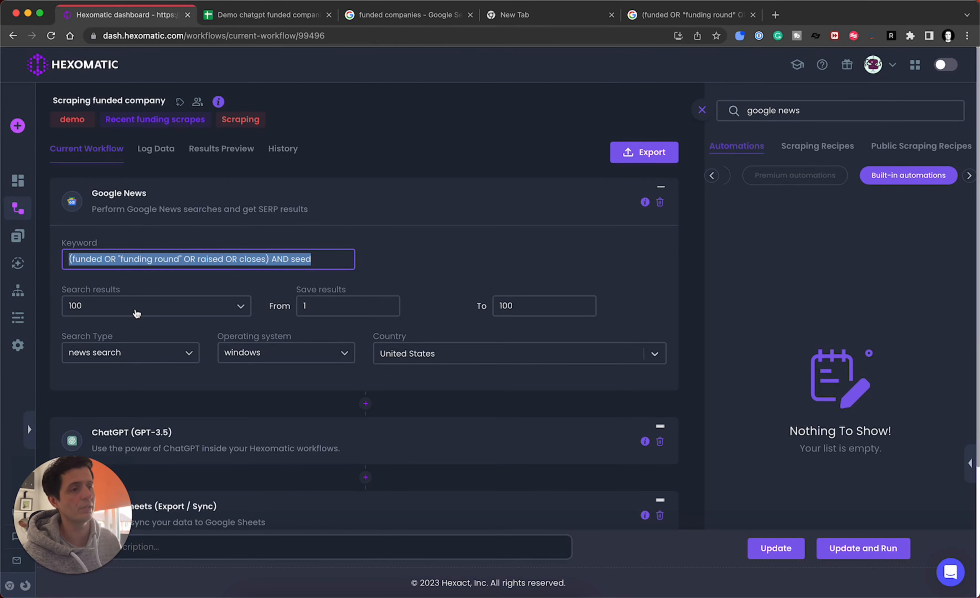
pyautogui.click(172, 312)
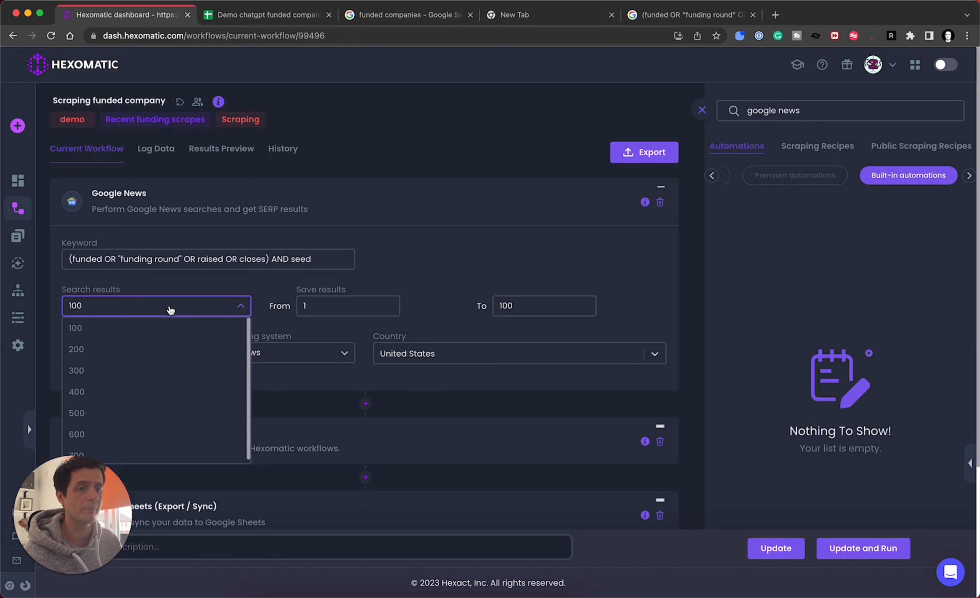
pyautogui.click(406, 281)
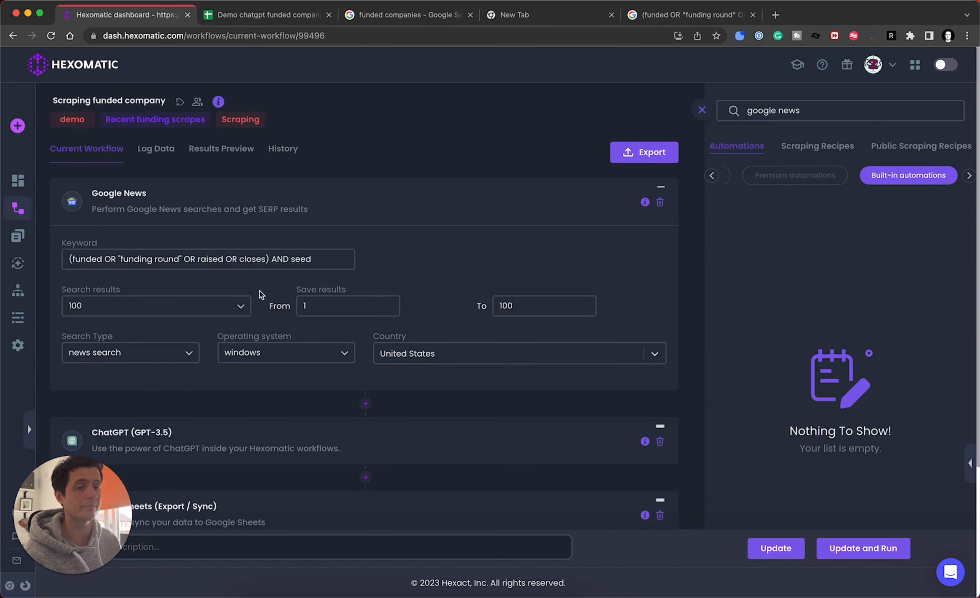
pyautogui.scroll(-4, 261, 293)
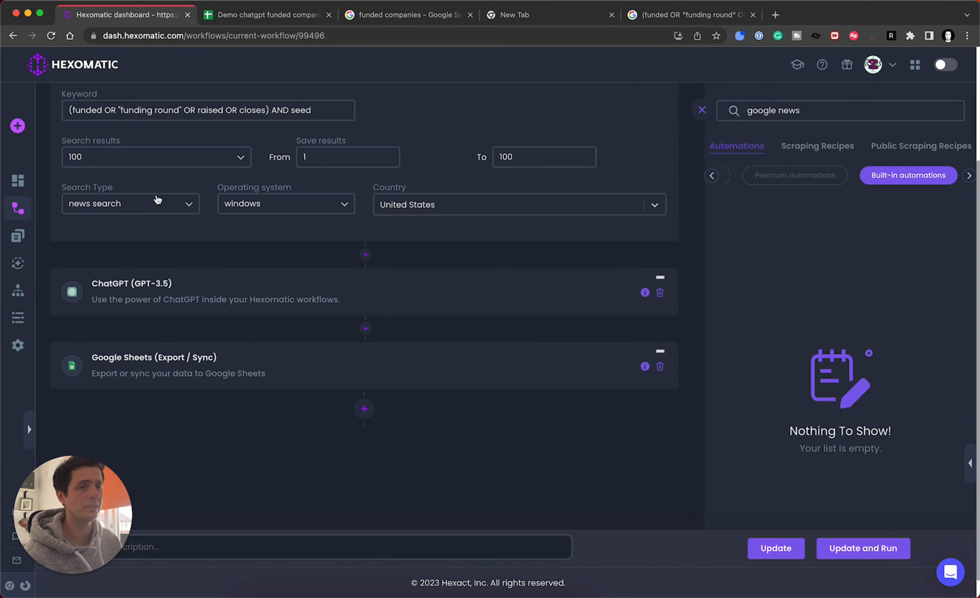
pyautogui.scroll(4, 186, 217)
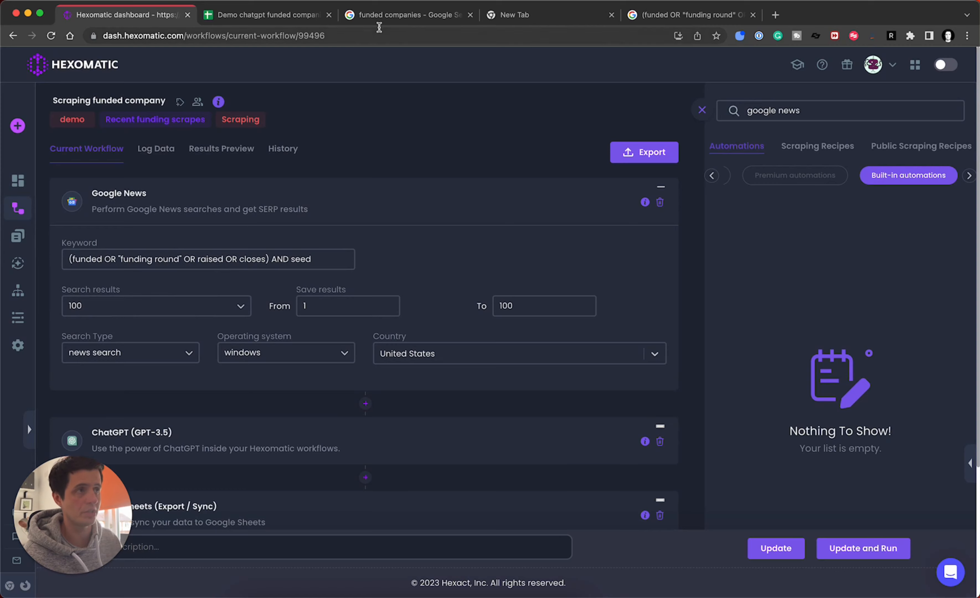
pyautogui.click(394, 15)
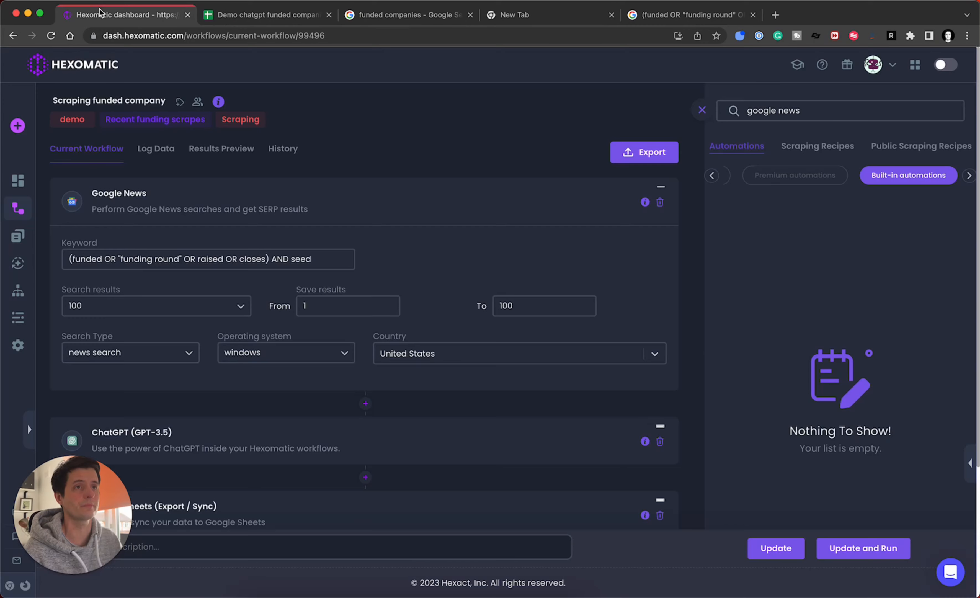
pyautogui.click(101, 14)
# Step: Expand the ChatGPT (GPT-3.5) automation and review its source, prompt option and custom prompt
pyautogui.scroll(-5, 443, 322)
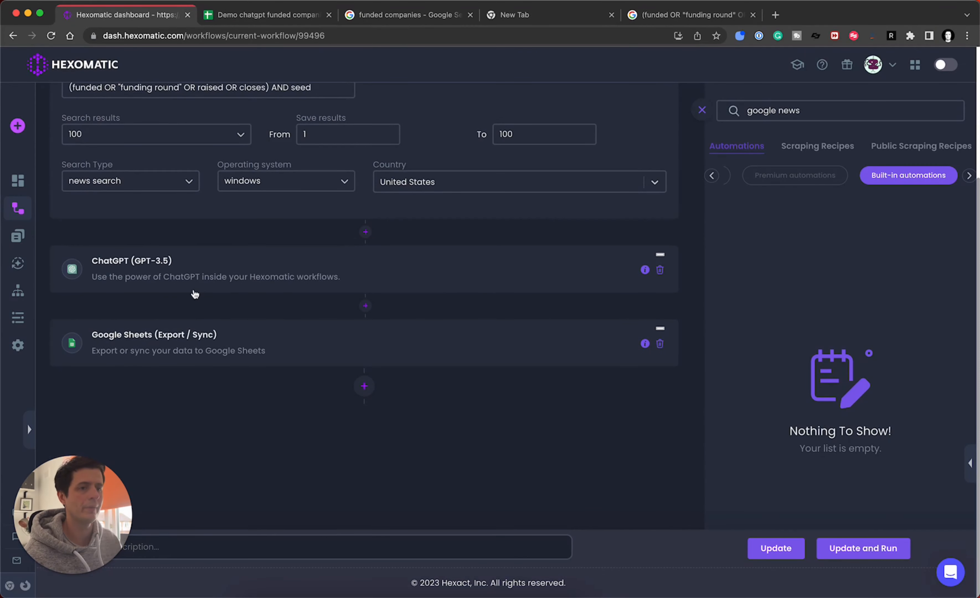
pyautogui.click(159, 281)
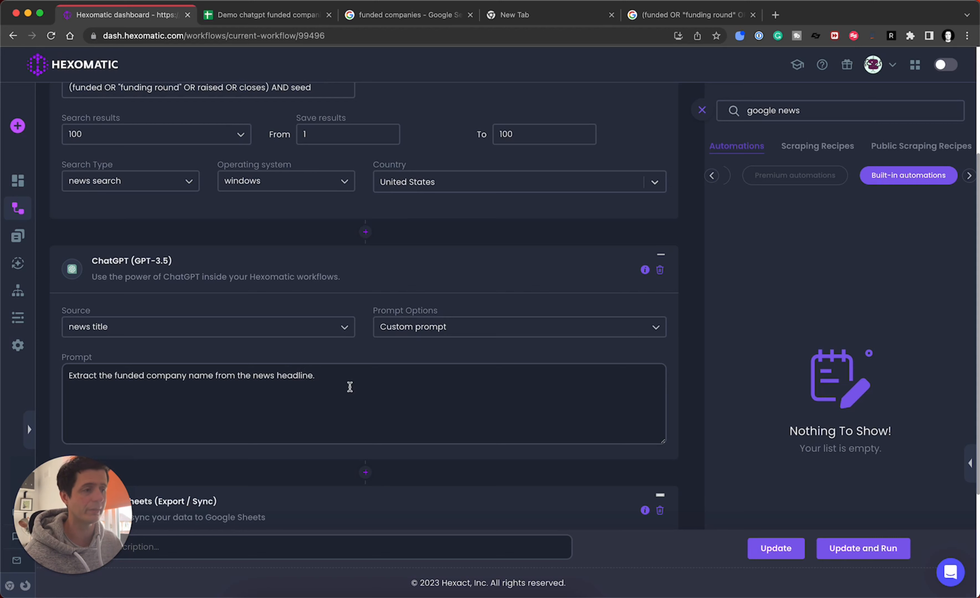
pyautogui.scroll(-1, 354, 390)
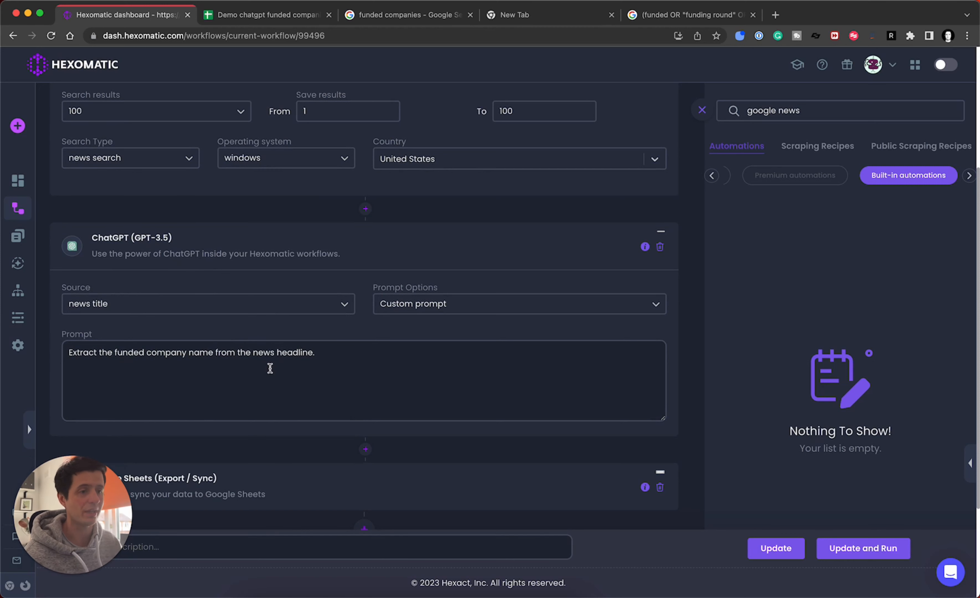
pyautogui.moveTo(333, 354); pyautogui.dragTo(136, 344)
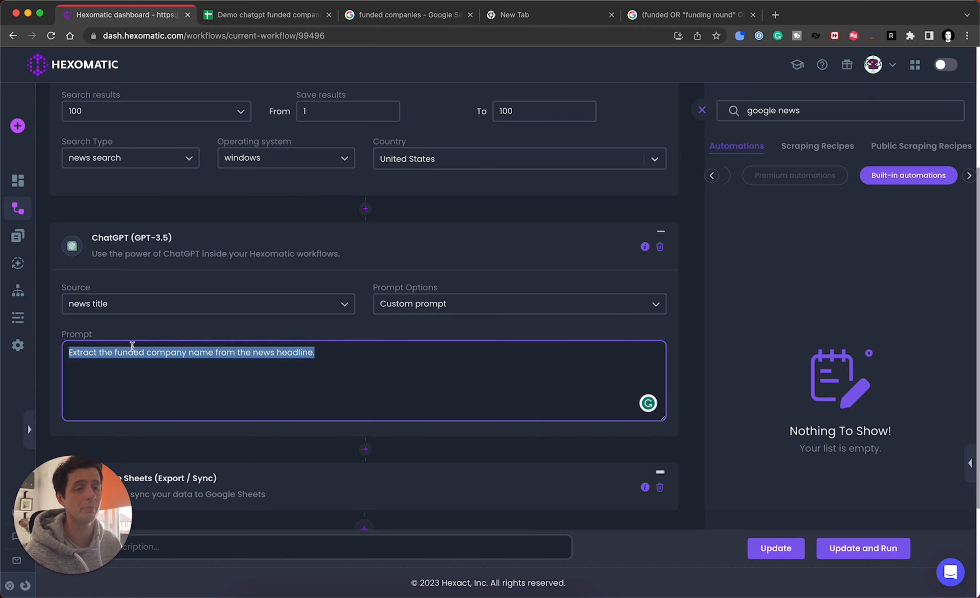
pyautogui.click(447, 373)
pyautogui.scroll(-2, 420, 359)
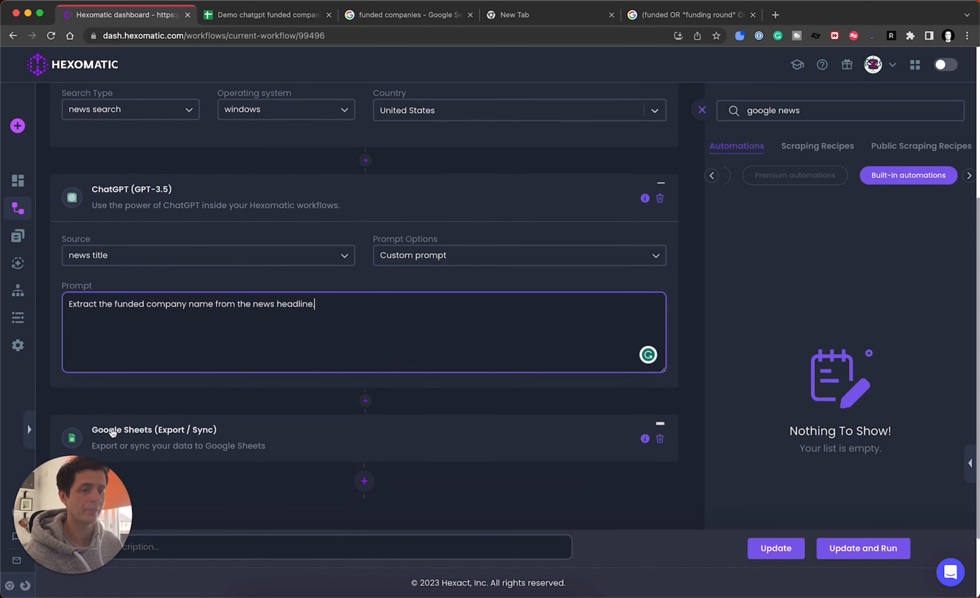
# Step: Expand the Google Sheets export automation and review its spreadsheet, sheet, export fields and column mapping
pyautogui.scroll(-4, 245, 460)
pyautogui.click(283, 350)
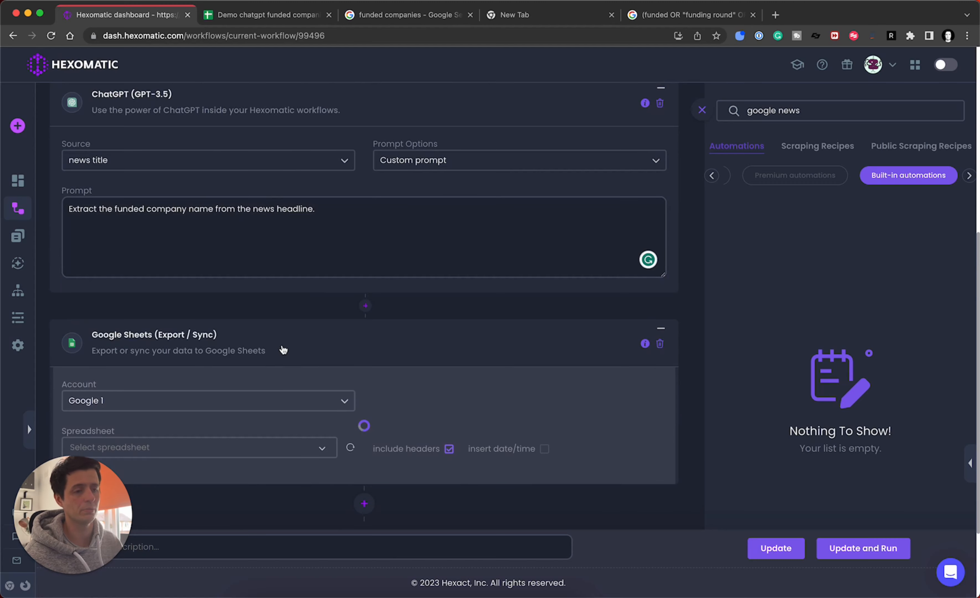
pyautogui.scroll(-4, 242, 334)
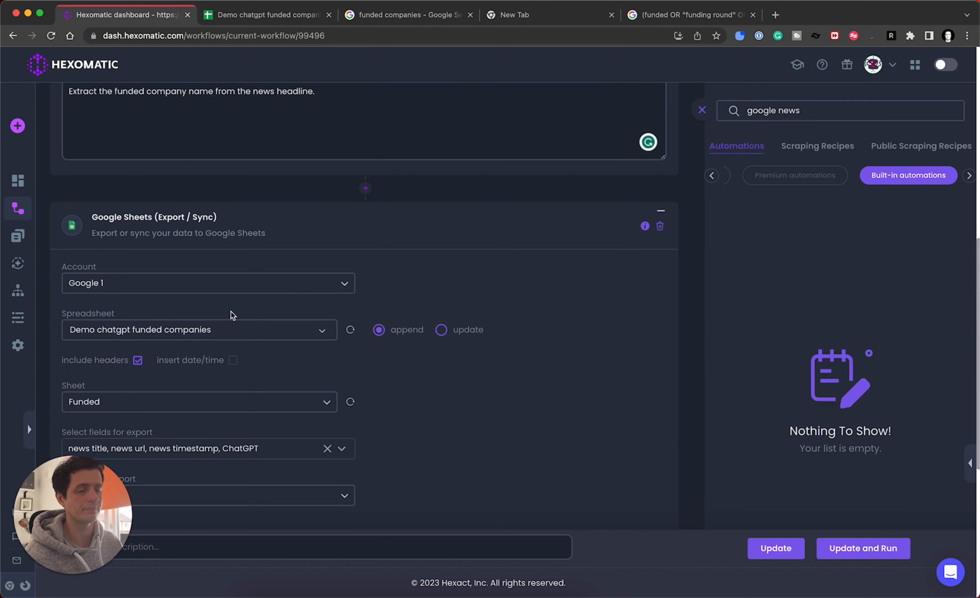
pyautogui.scroll(-2, 269, 322)
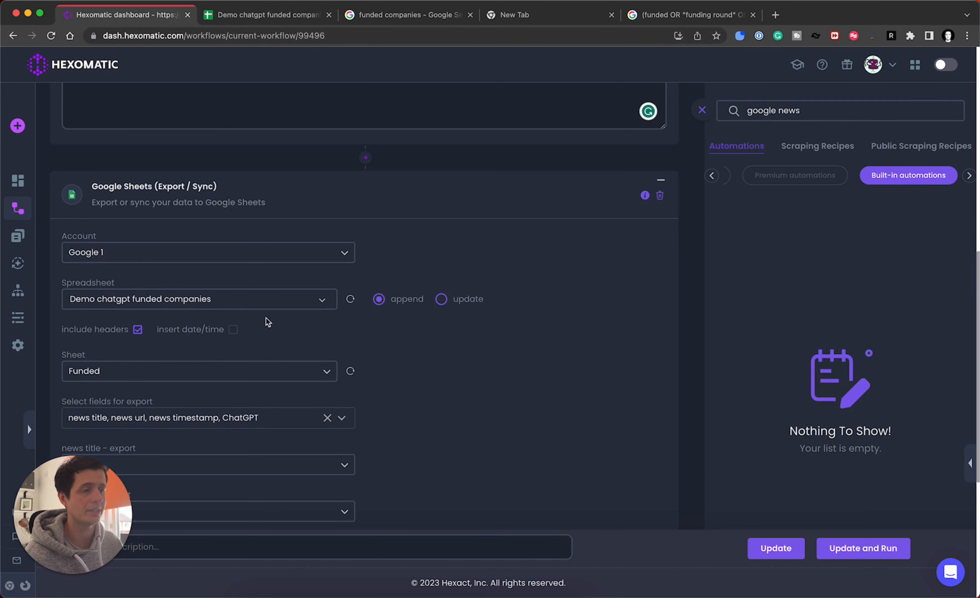
pyautogui.scroll(-1, 429, 318)
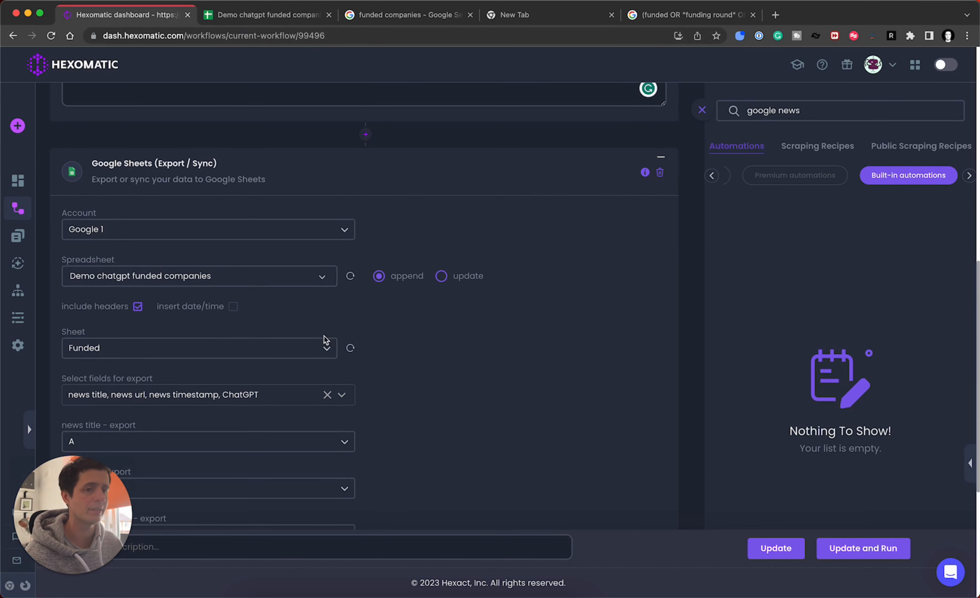
pyautogui.scroll(-5, 326, 341)
pyautogui.scroll(-1, 137, 303)
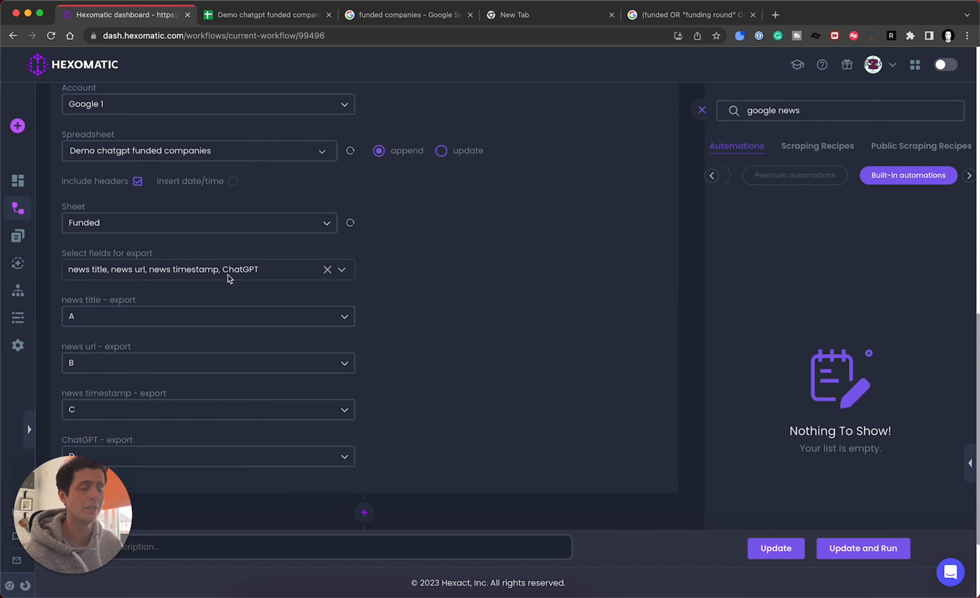
pyautogui.scroll(-1, 226, 272)
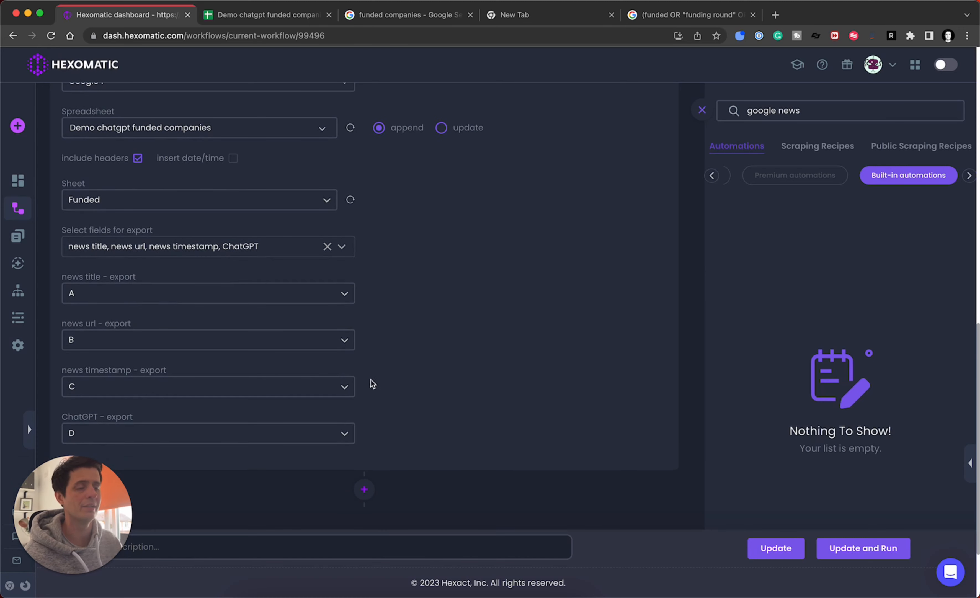
# Step: Open the workflow's log data and read through the run entries to the end
pyautogui.scroll(10, 451, 385)
pyautogui.scroll(8, 451, 385)
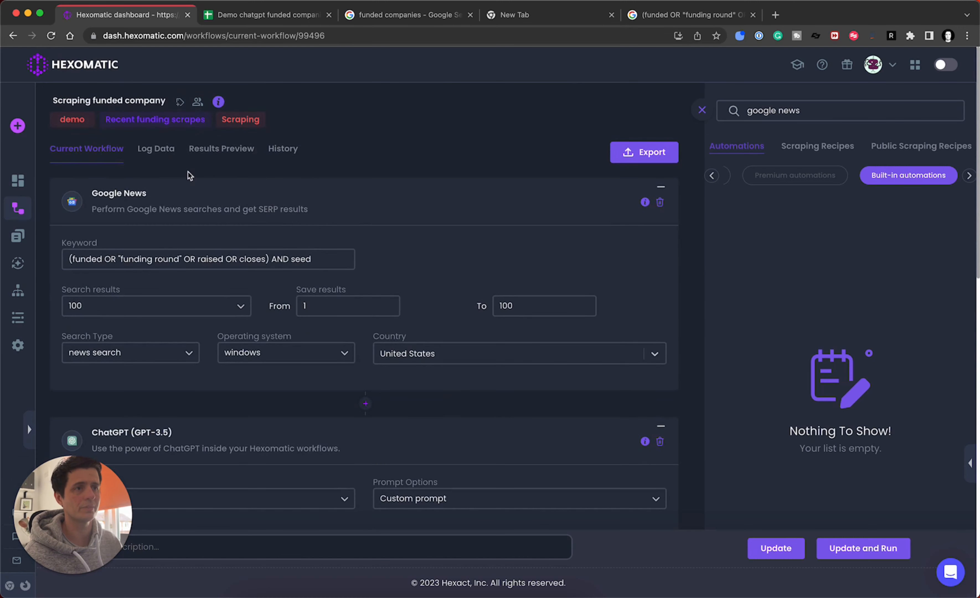
pyautogui.click(153, 145)
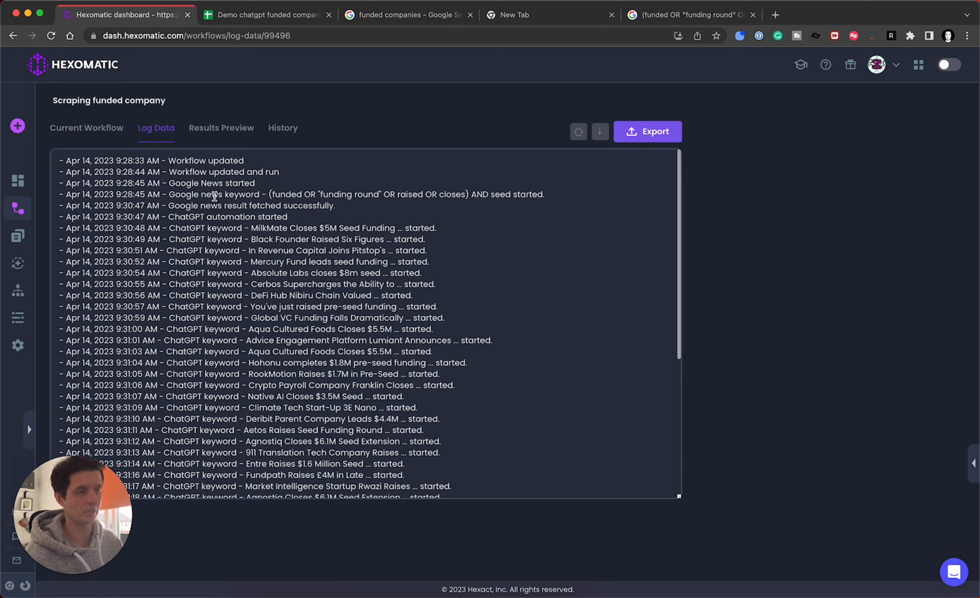
pyautogui.scroll(-10, 168, 238)
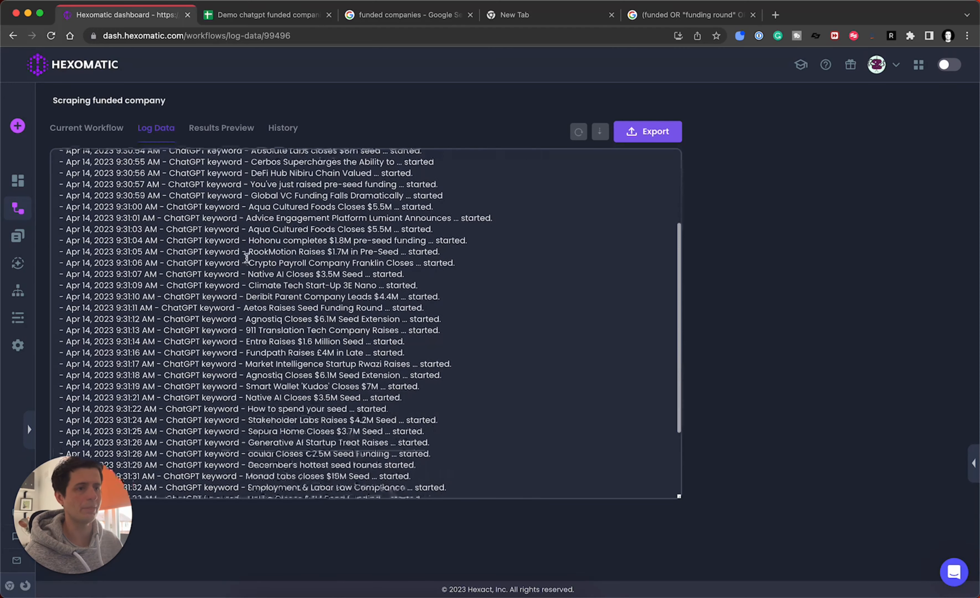
pyautogui.scroll(-20, 221, 279)
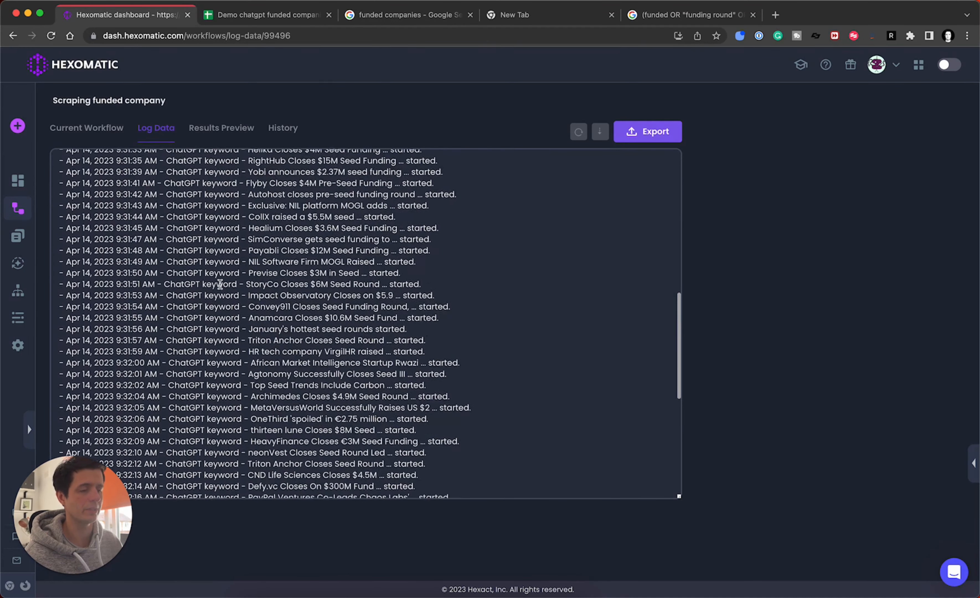
pyautogui.scroll(-5, 229, 307)
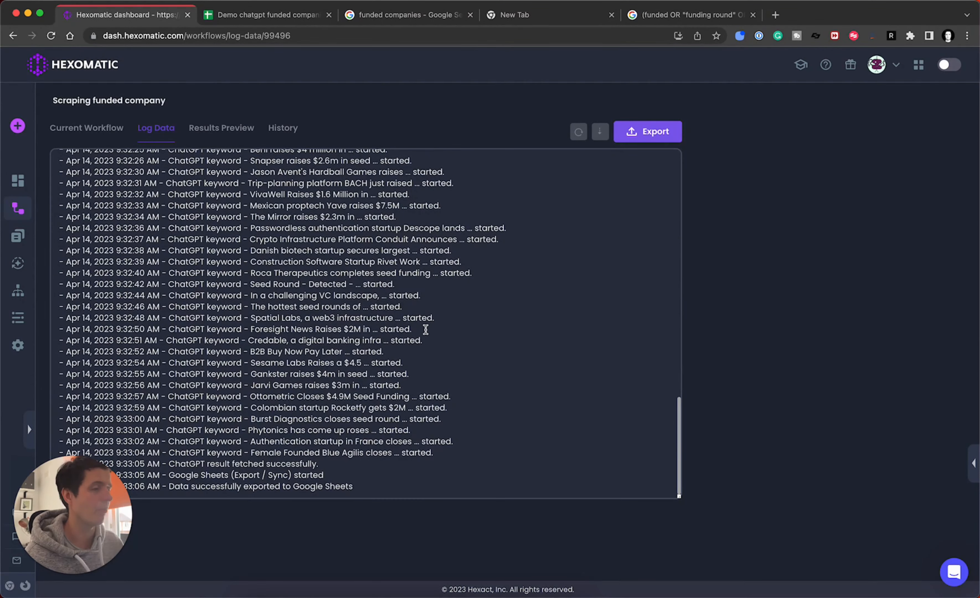
# Step: Switch to the Demo chatgpt funded companies spreadsheet and widen the _news_title column to make the headlines readable
pyautogui.click(238, 17)
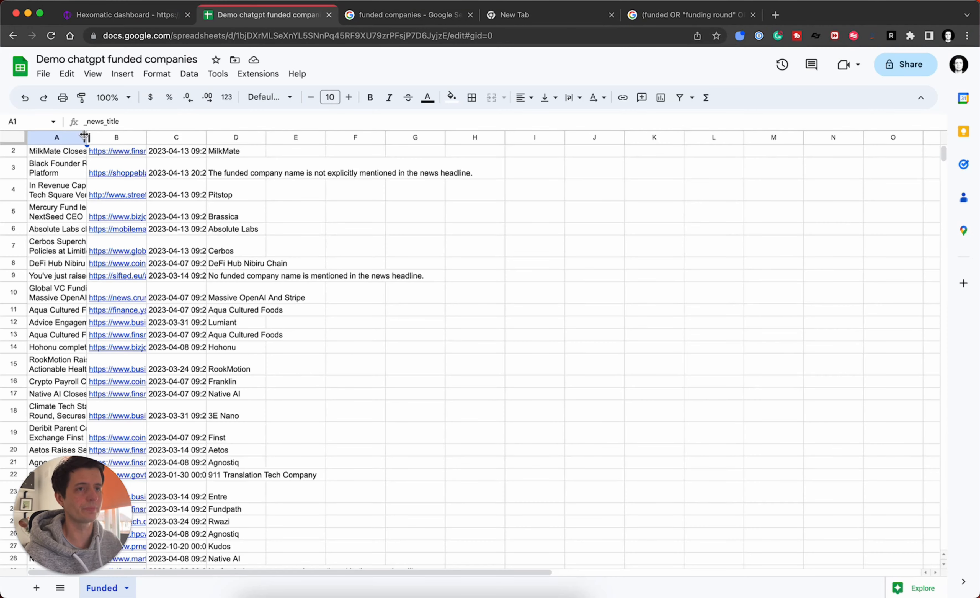
pyautogui.moveTo(87, 138); pyautogui.dragTo(274, 147)
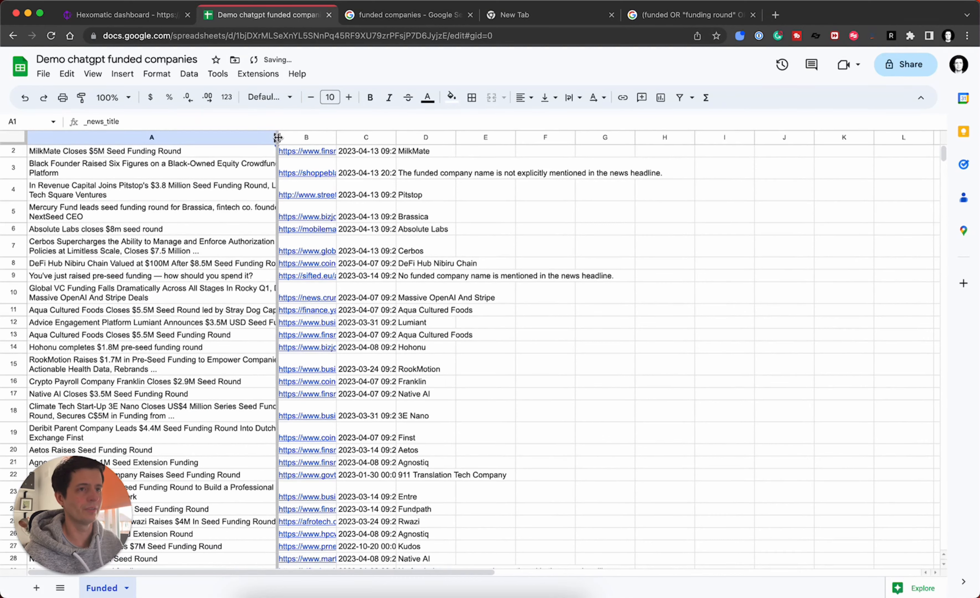
pyautogui.scroll(1, 224, 192)
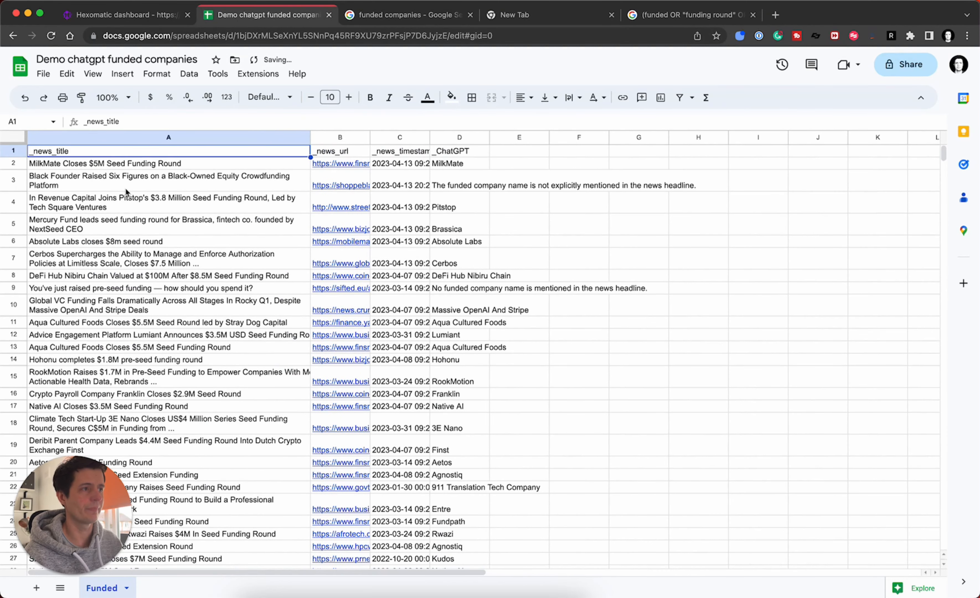
# Step: Compare the news headlines in rows 2 to 5 with the company names extracted by ChatGPT
pyautogui.click(97, 167)
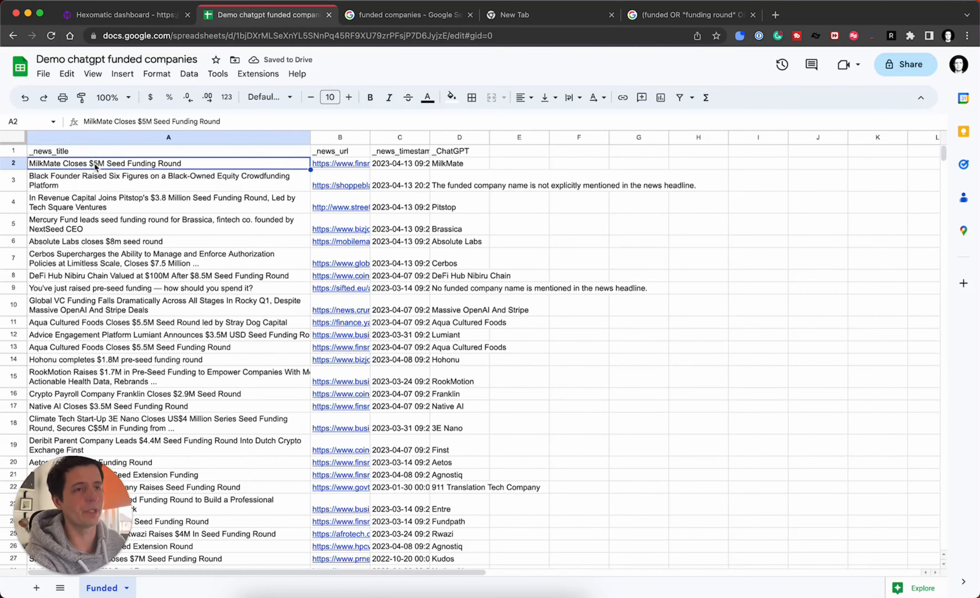
pyautogui.click(102, 181)
pyautogui.click(54, 207)
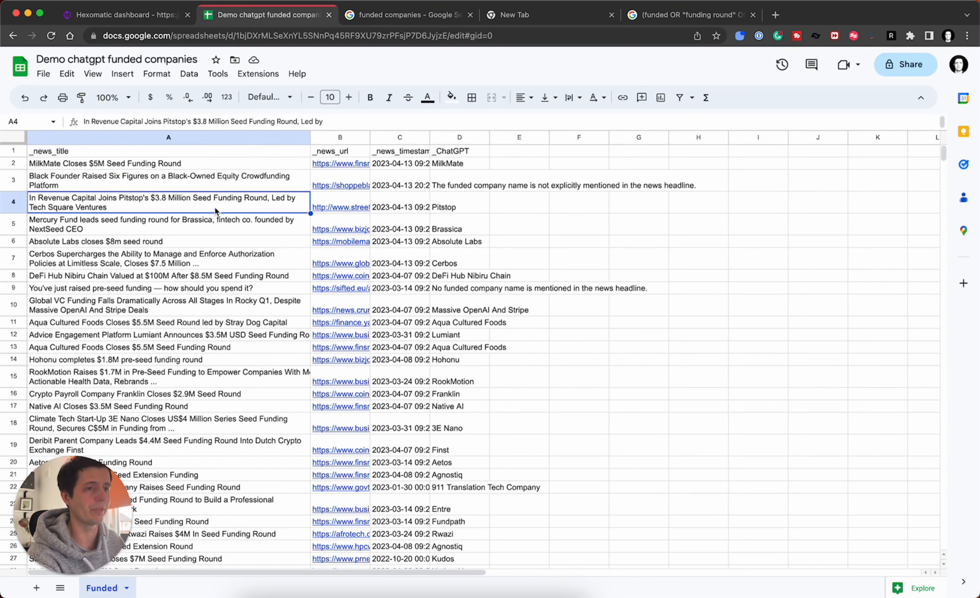
pyautogui.click(458, 207)
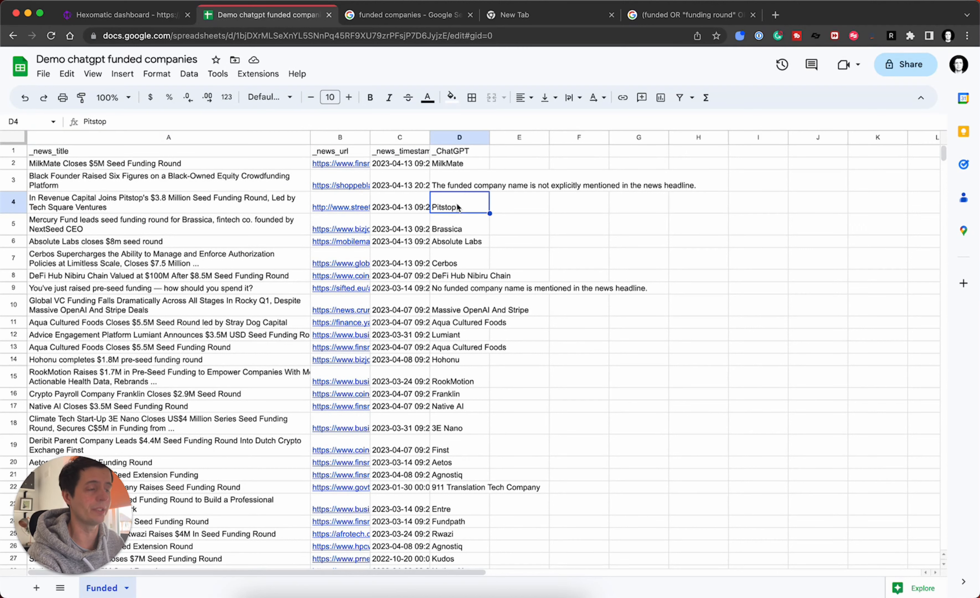
pyautogui.click(59, 227)
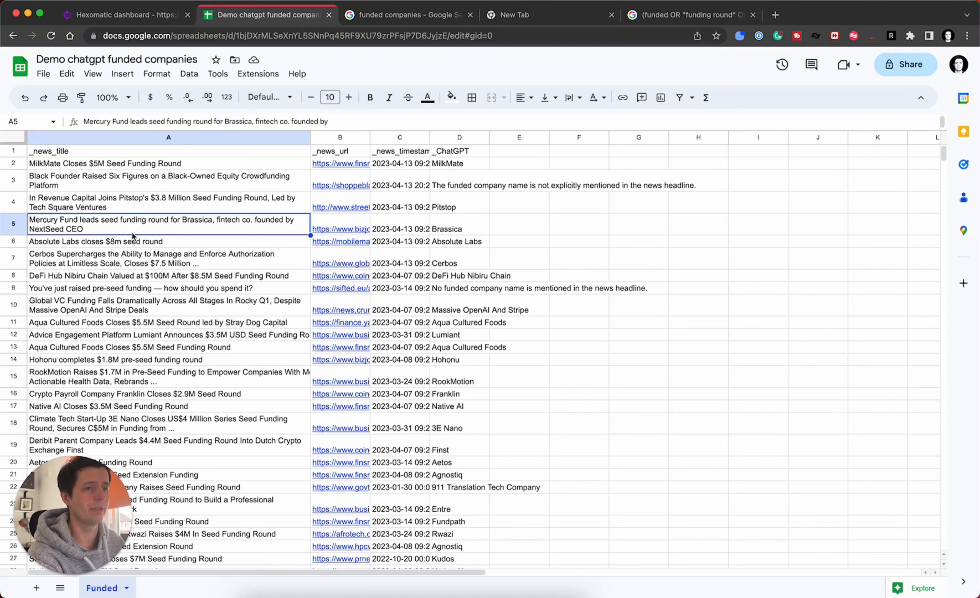
# Step: Check the ChatGPT company names in rows 5 and 6 against their news headlines
pyautogui.click(463, 228)
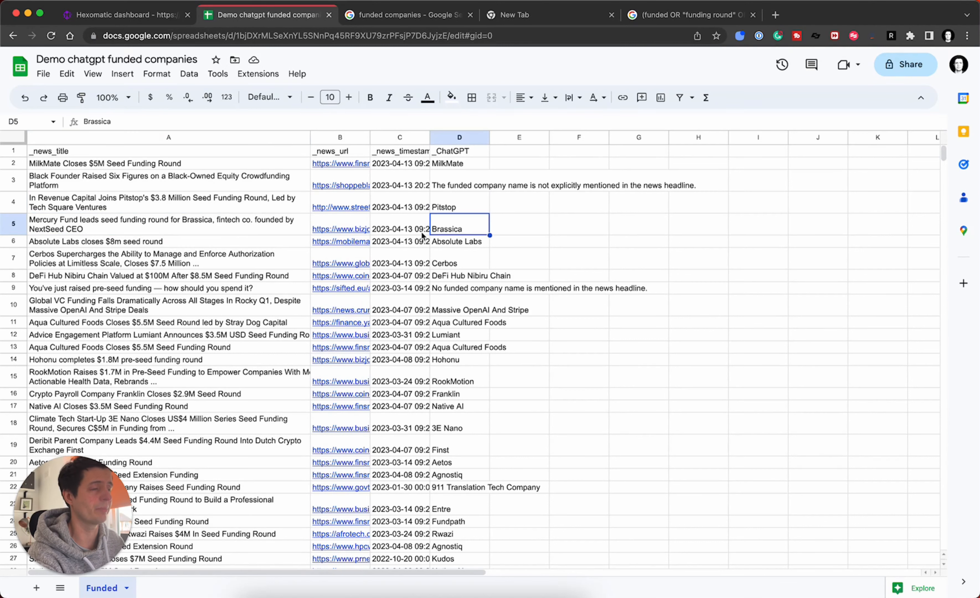
pyautogui.click(121, 242)
pyautogui.click(459, 243)
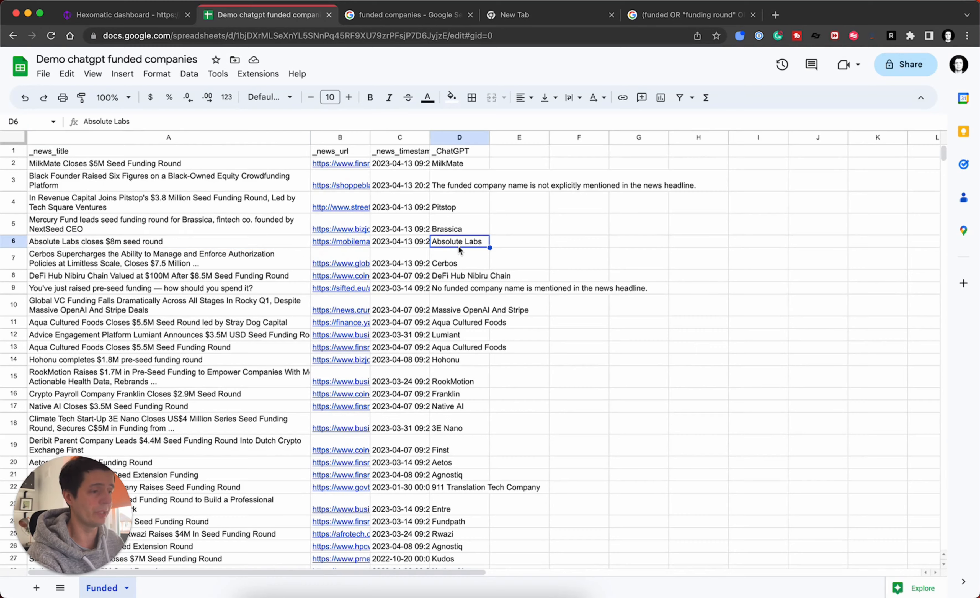
# Step: Review the remaining ChatGPT company names down to the end of the list and go back up to the name in row 72
pyautogui.scroll(-10, 458, 245)
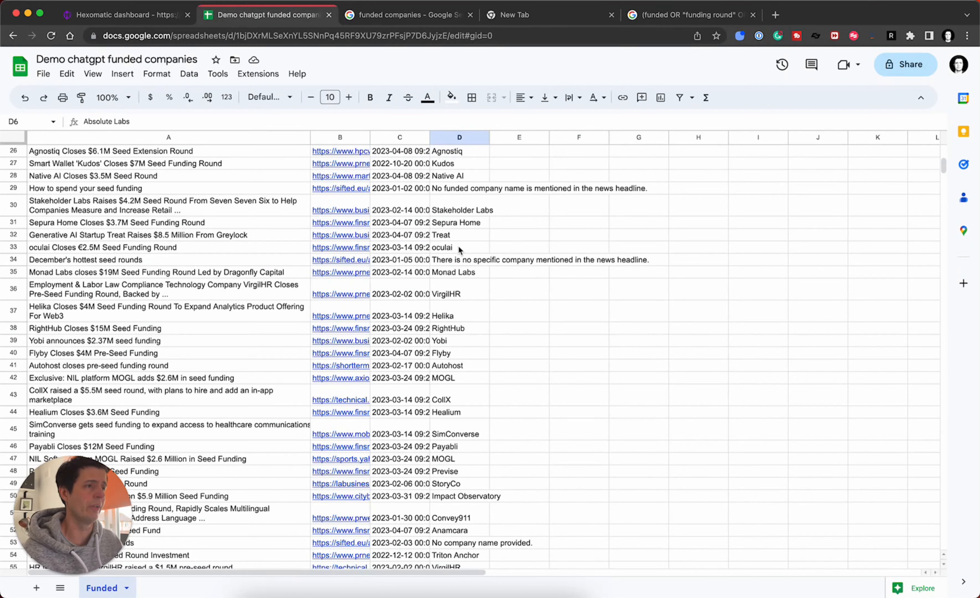
pyautogui.click(459, 249)
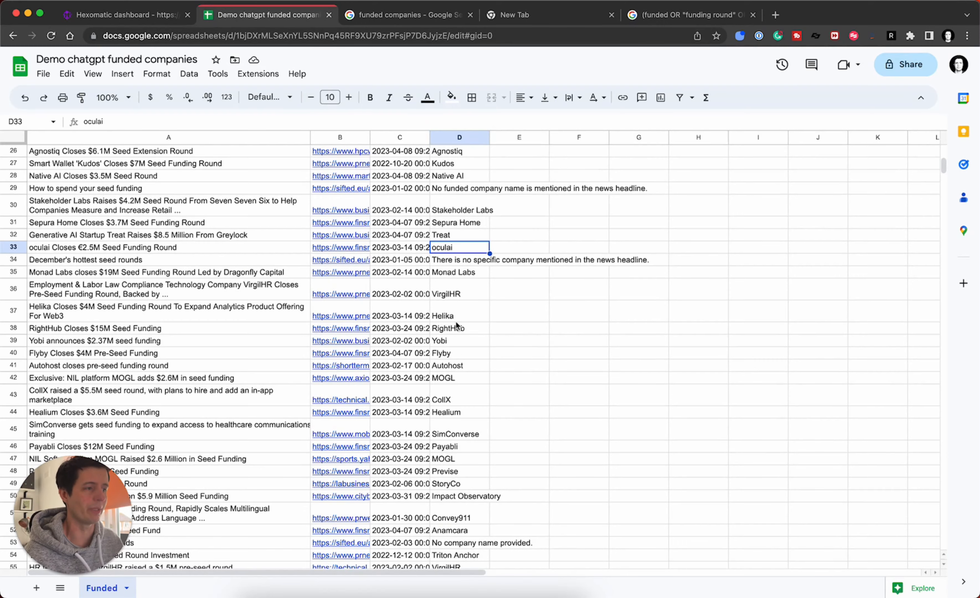
pyautogui.scroll(-5, 464, 306)
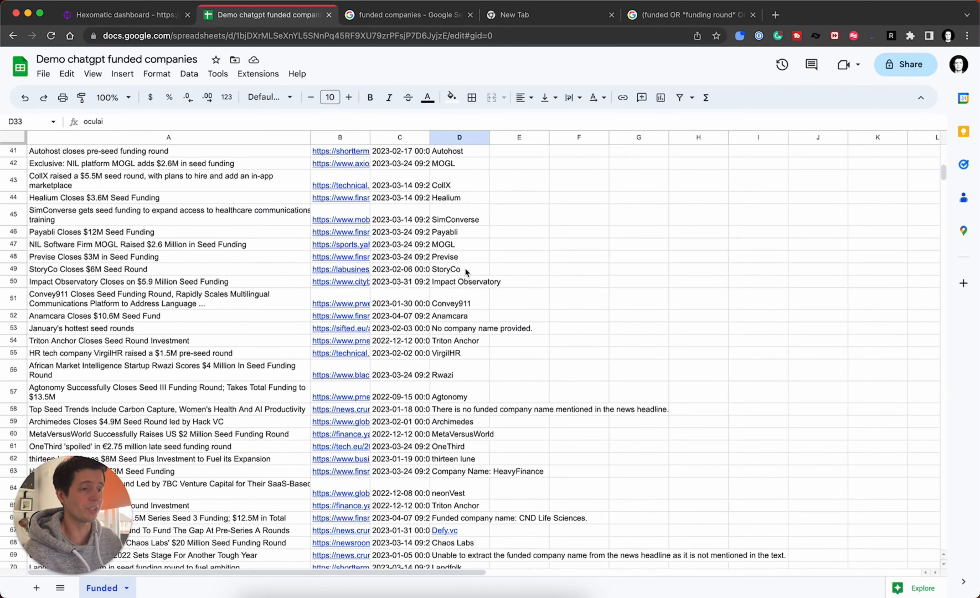
pyautogui.scroll(-15, 467, 272)
pyautogui.scroll(3, 466, 272)
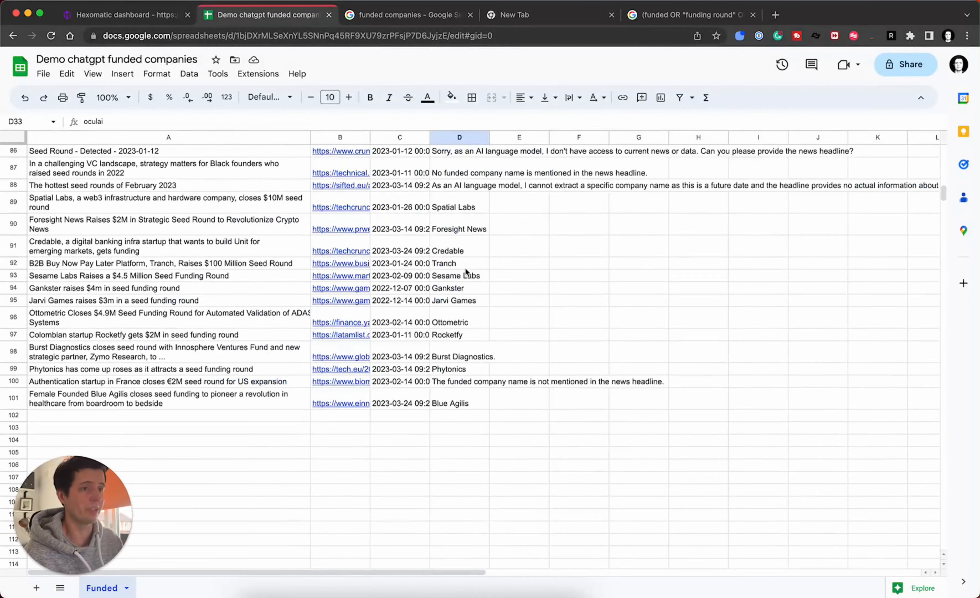
pyautogui.scroll(9, 452, 318)
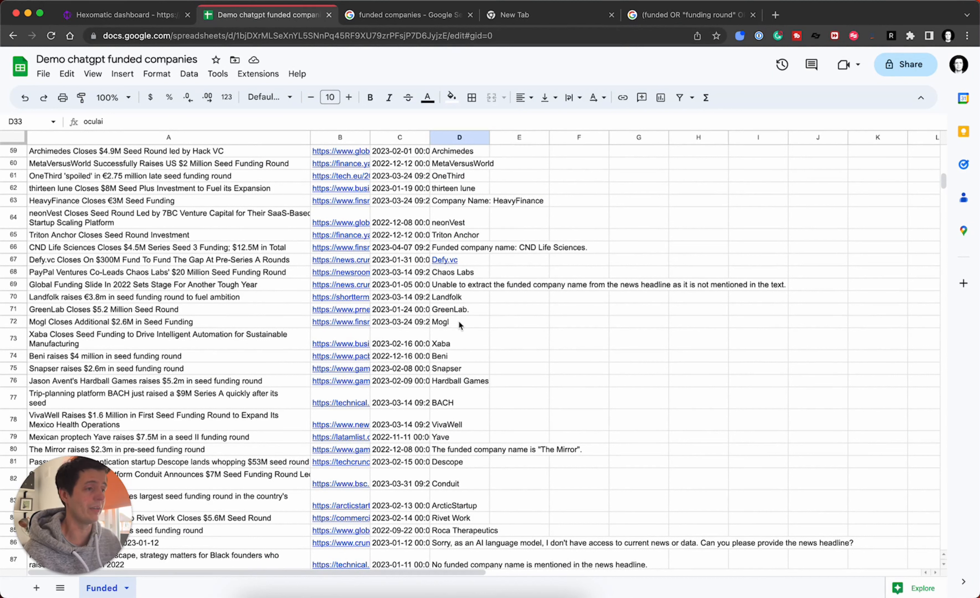
pyautogui.click(450, 326)
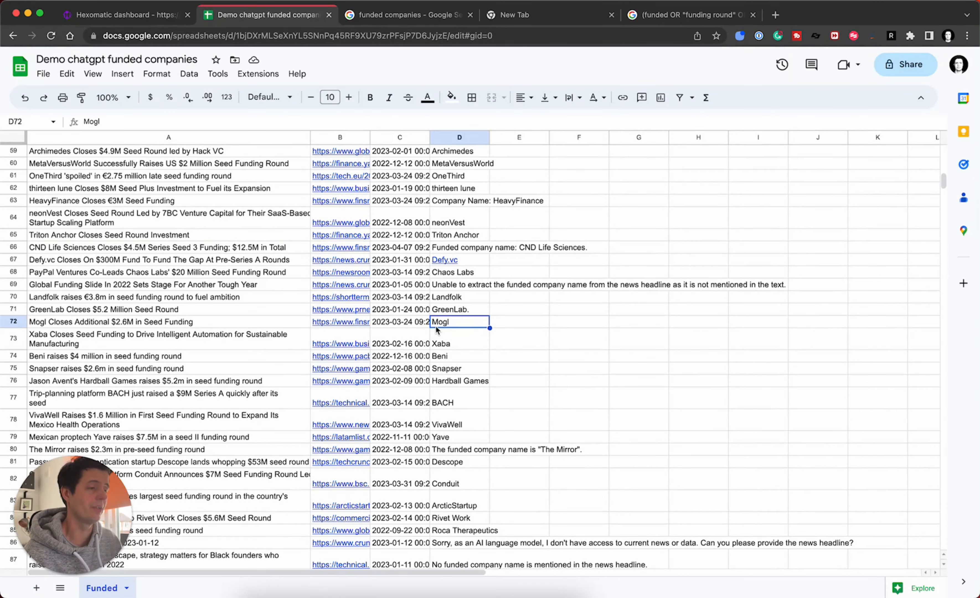